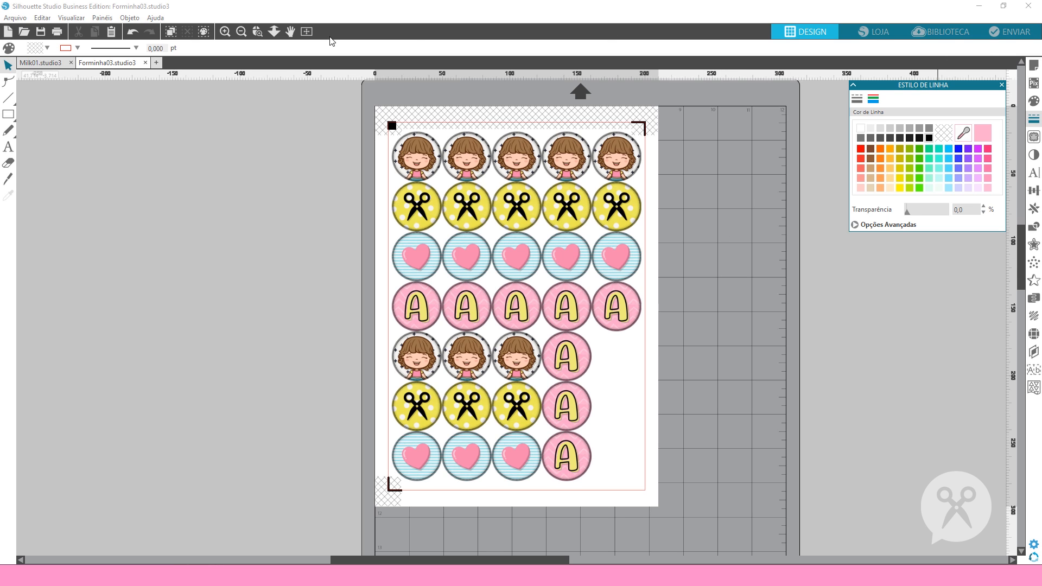
# View the software's version and licence information, and close it
pyautogui.click(161, 19)
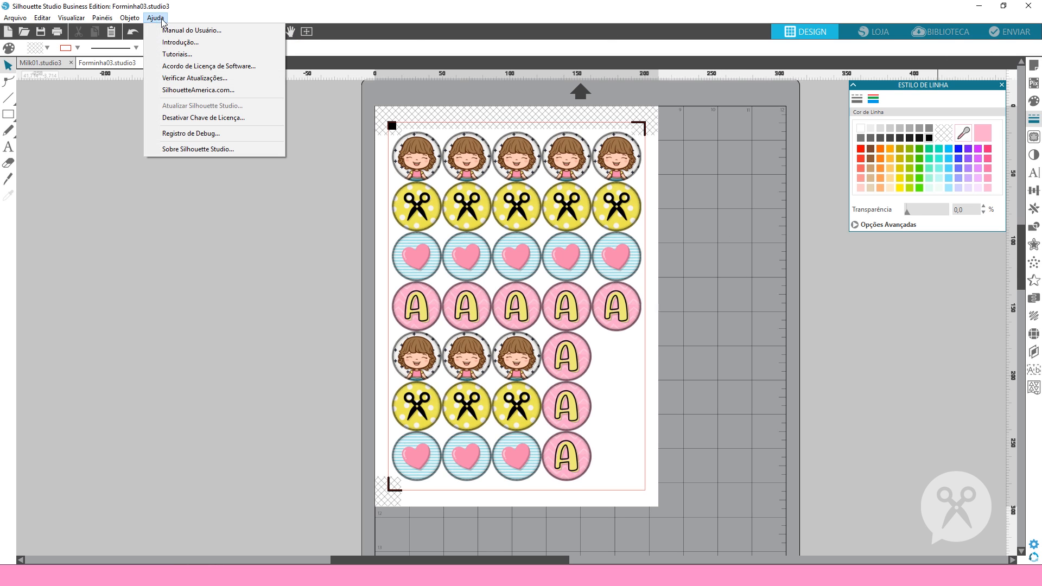
pyautogui.click(193, 152)
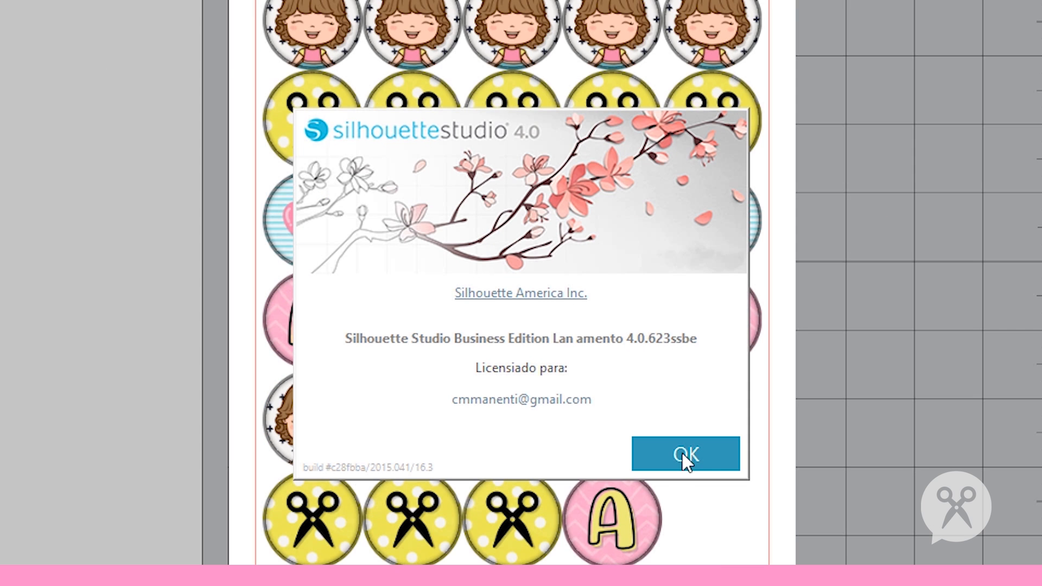
pyautogui.click(683, 454)
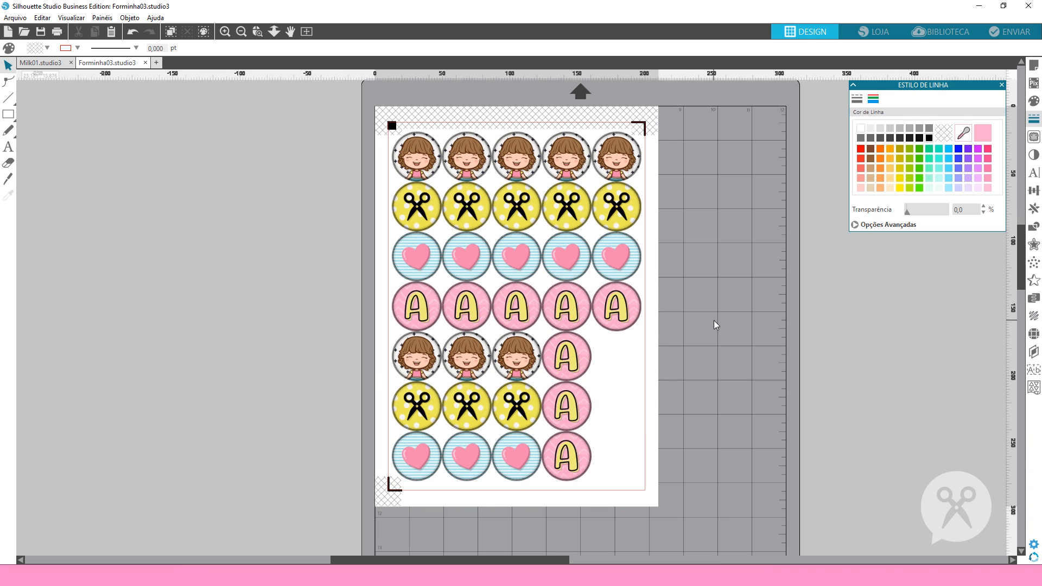
# Assign the 240g duplo material to the circle sheet for cutting and review its actions by line colour
pyautogui.click(1012, 36)
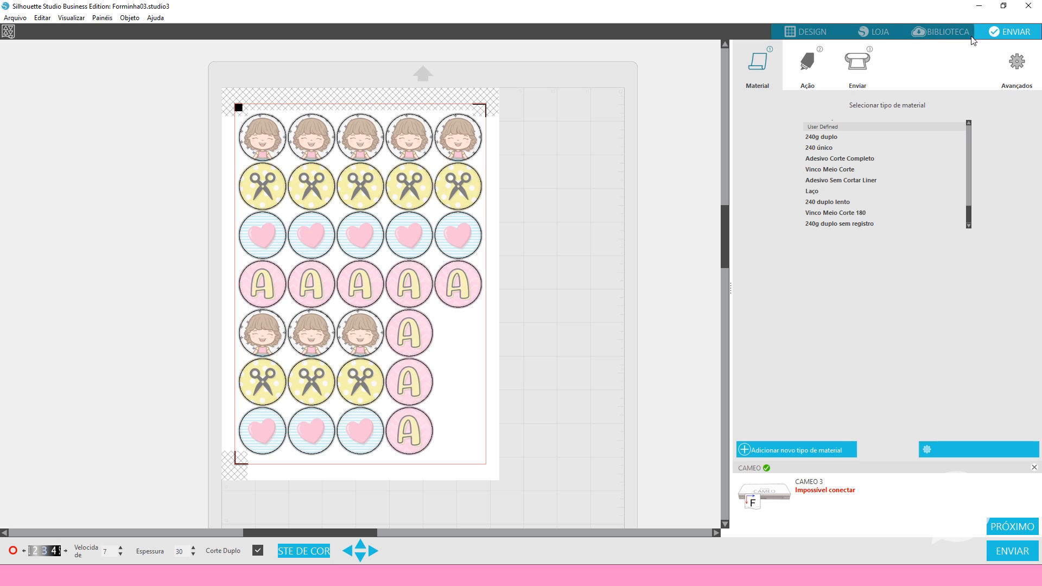
pyautogui.click(817, 142)
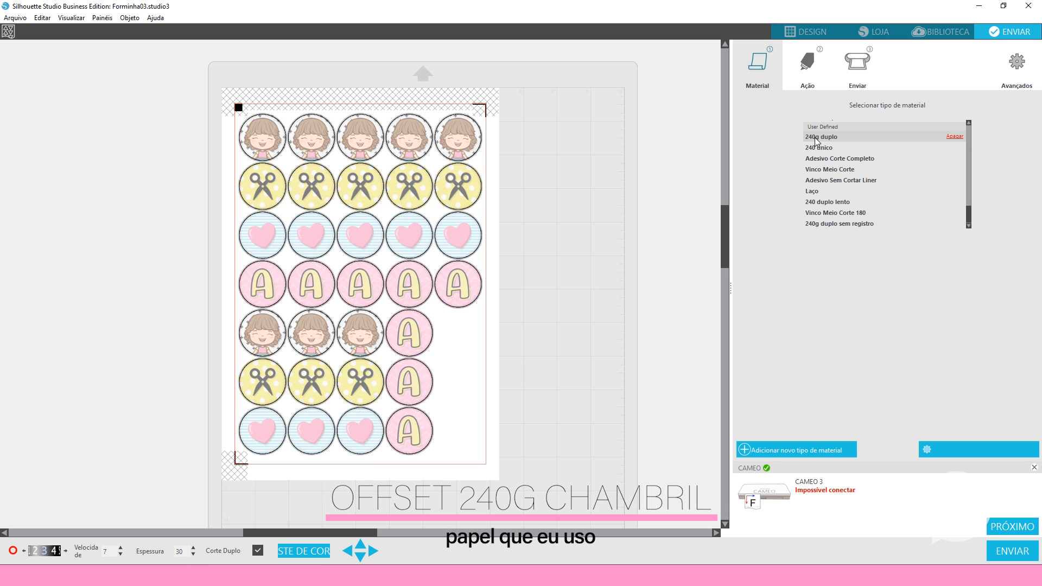
pyautogui.click(805, 68)
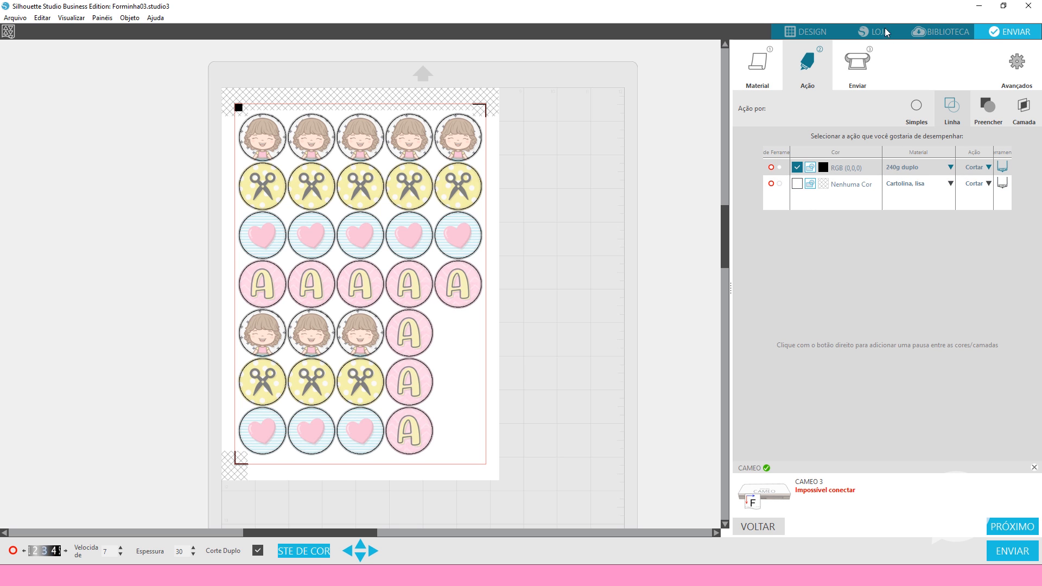
pyautogui.click(819, 32)
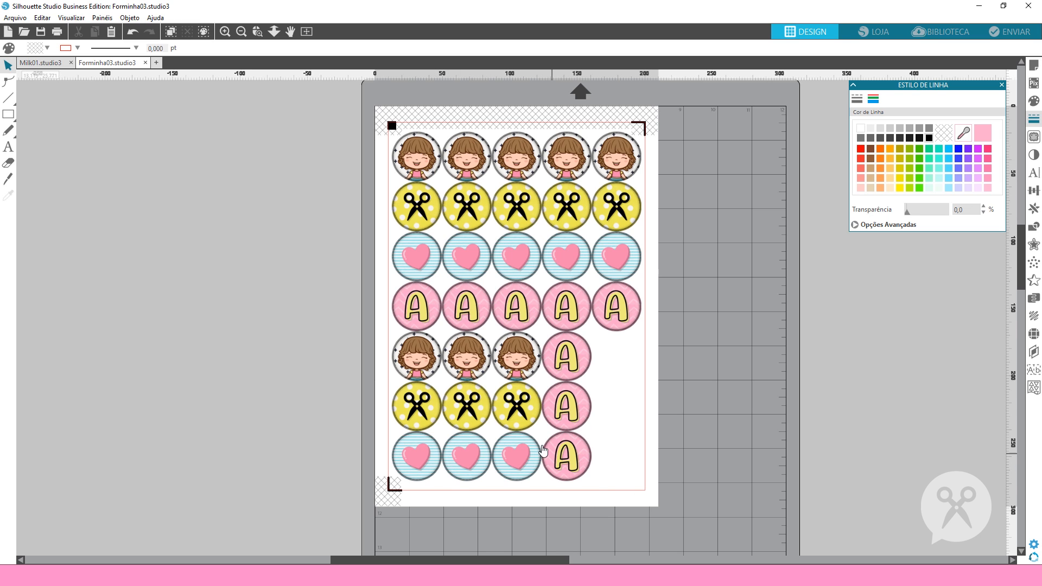
# Set the line colour of the bottom row of circles to pink and the row directly above it to magenta
pyautogui.moveTo(646, 512); pyautogui.dragTo(385, 426)
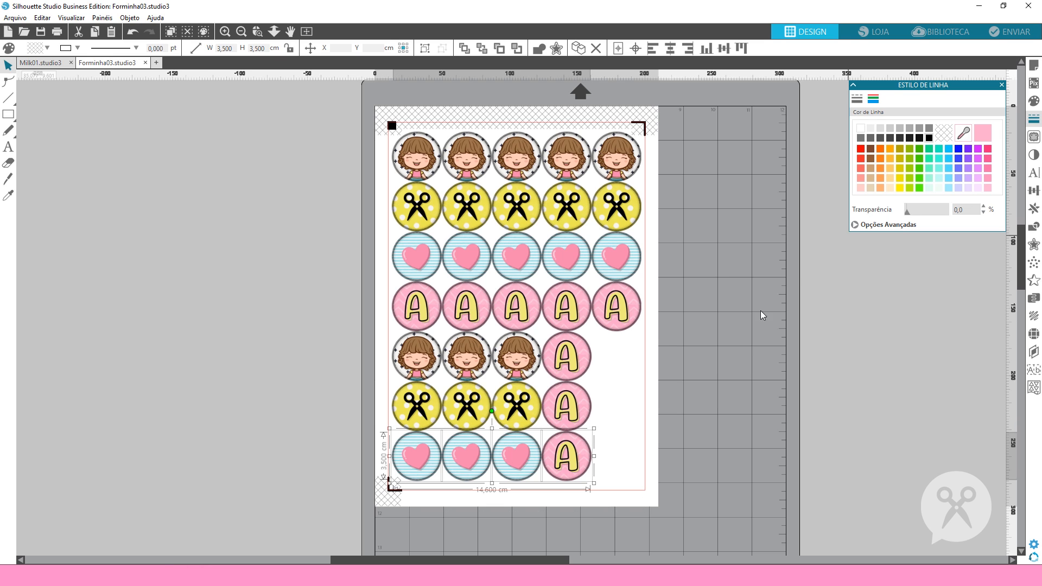
pyautogui.moveTo(635, 517); pyautogui.dragTo(379, 426)
pyautogui.click(988, 148)
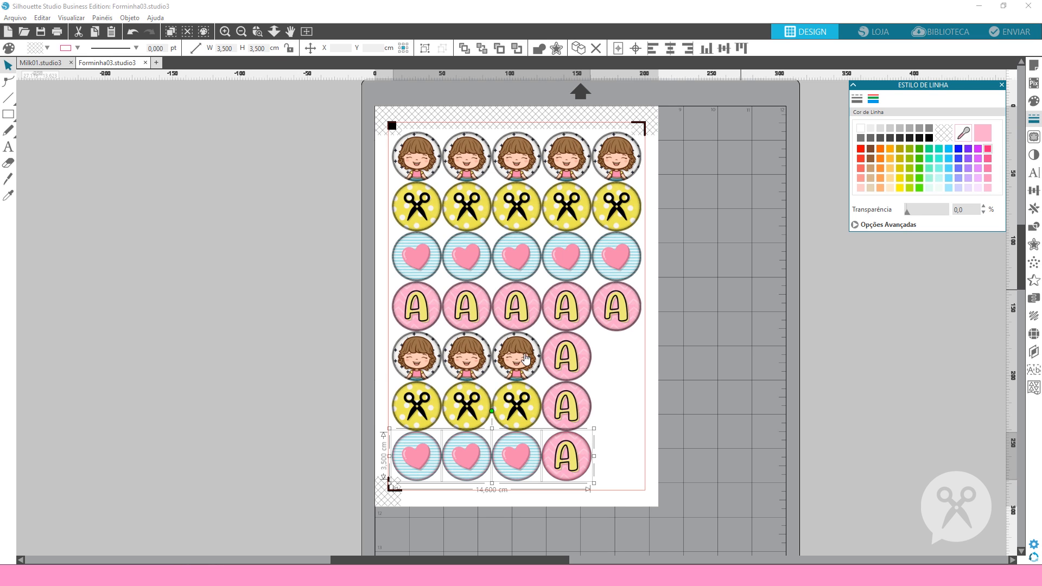
pyautogui.moveTo(346, 375); pyautogui.dragTo(623, 443)
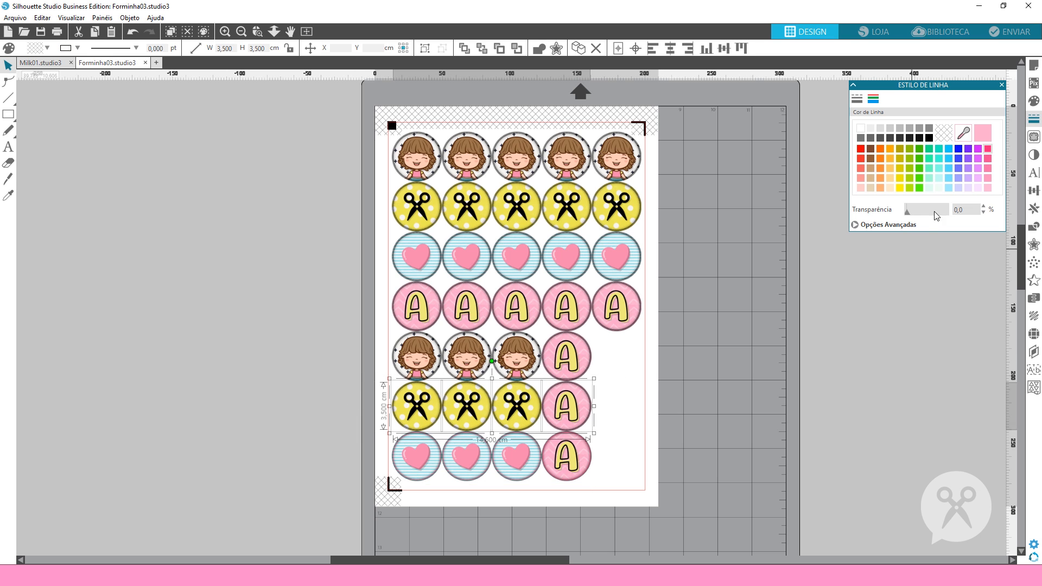
pyautogui.click(977, 149)
# Set the line colour of the fifth row of circles to violet and the fourth row to blue
pyautogui.moveTo(362, 323); pyautogui.dragTo(651, 392)
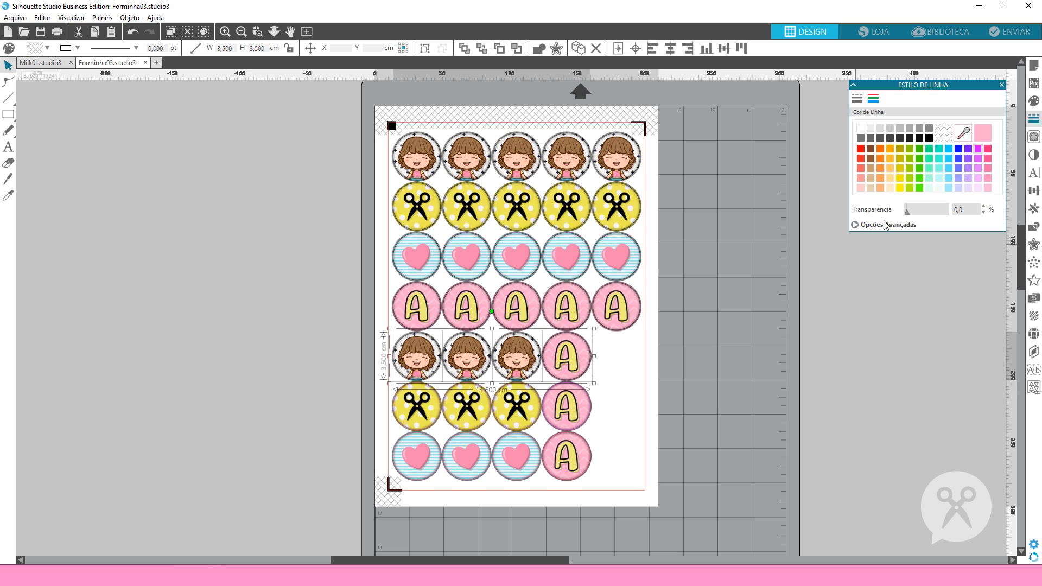
pyautogui.click(968, 149)
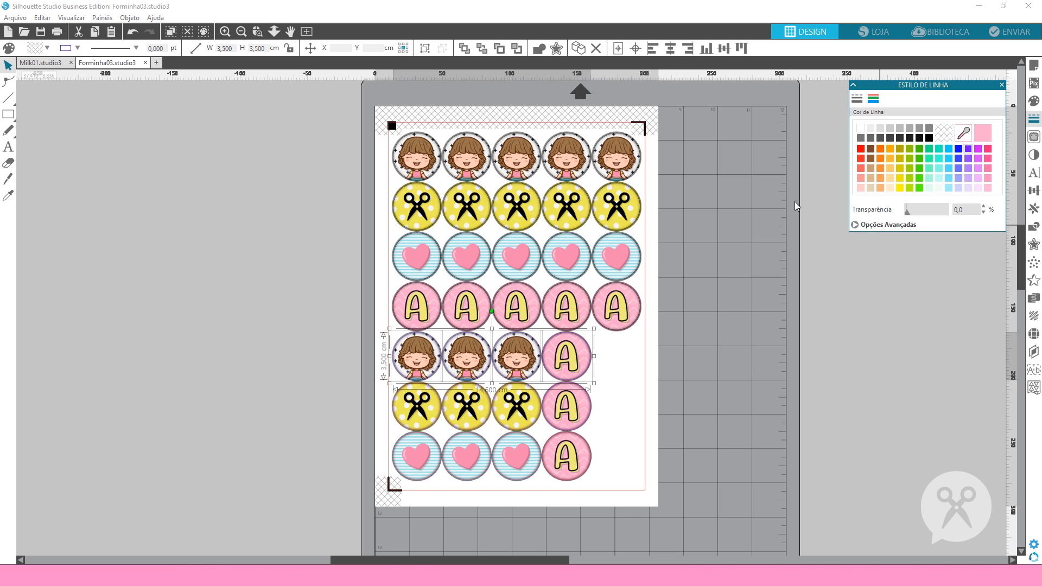
pyautogui.moveTo(347, 273); pyautogui.dragTo(688, 338)
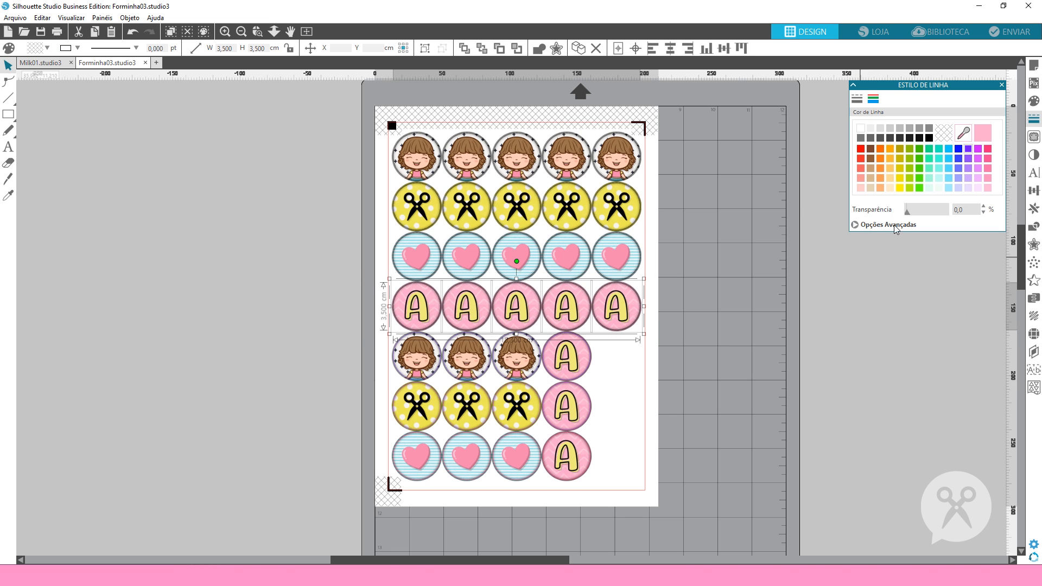
pyautogui.click(968, 150)
# Set the line colour of the third row of circles to light blue and the second row to turquoise
pyautogui.moveTo(350, 251); pyautogui.dragTo(680, 285)
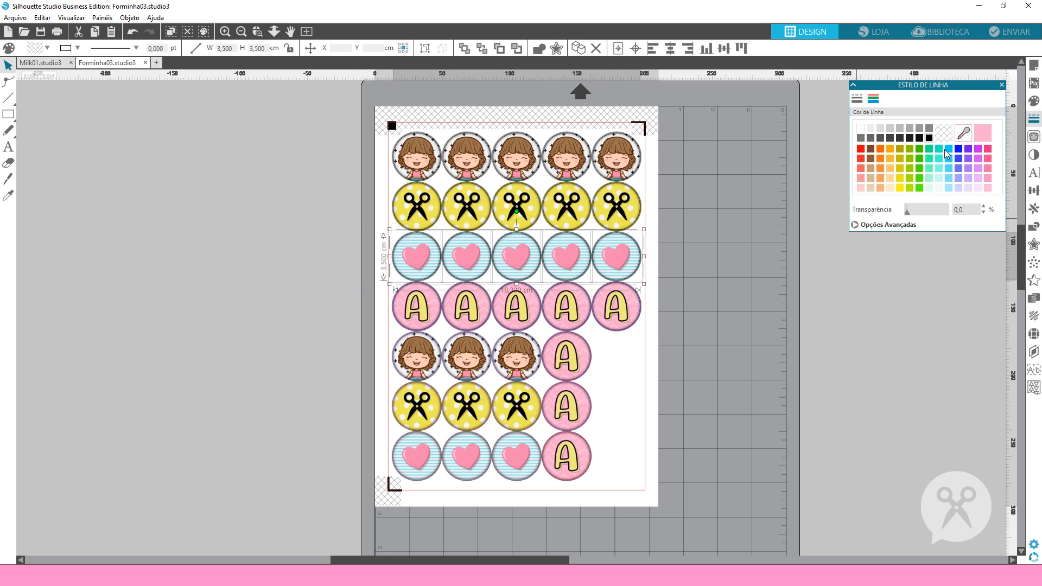
pyautogui.moveTo(354, 173); pyautogui.dragTo(677, 238)
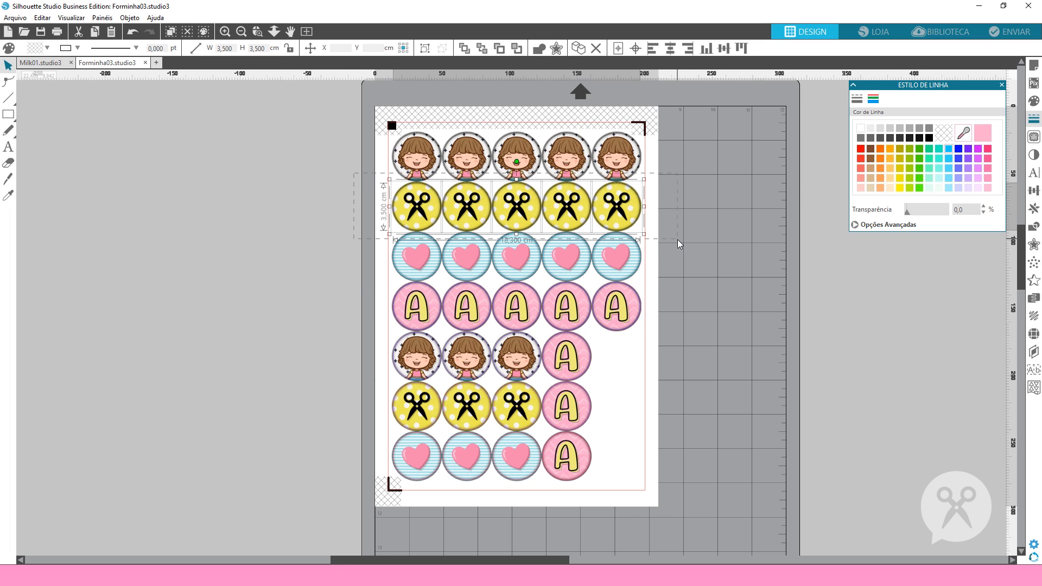
pyautogui.click(939, 148)
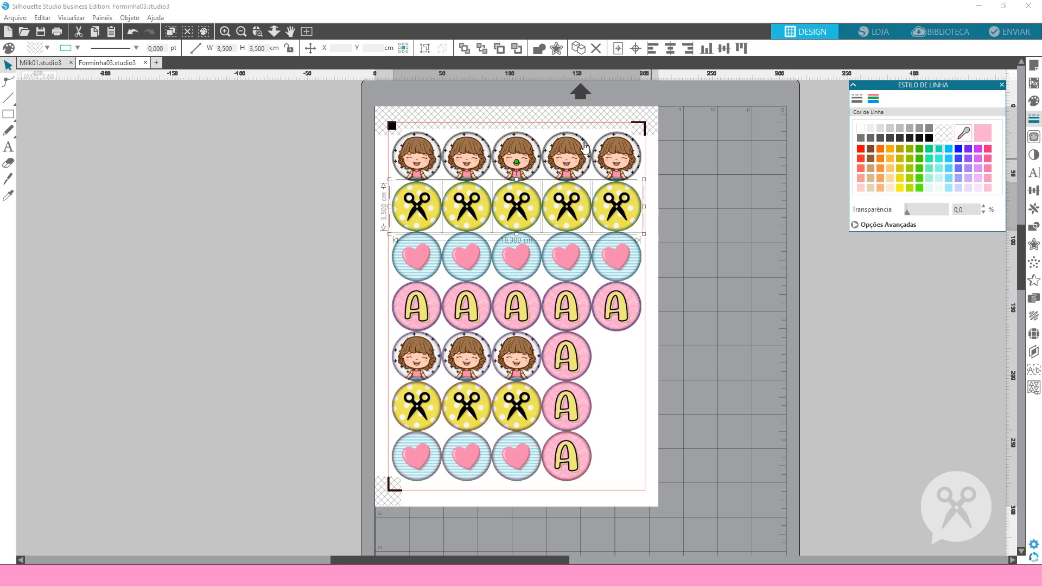
# Check the selected cutting material and the cut actions listed for each line colour of the circles
pyautogui.click(1004, 35)
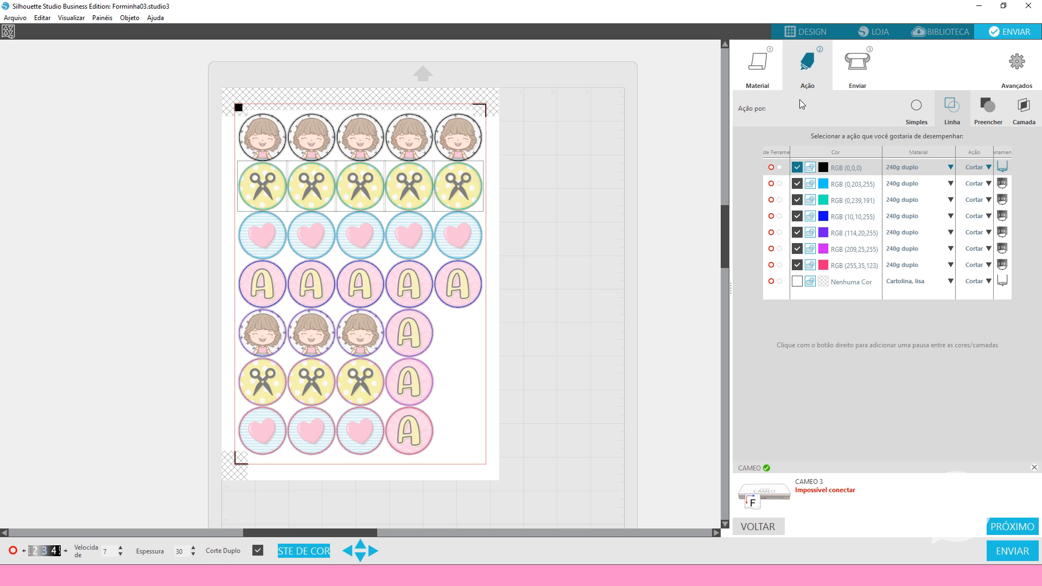
pyautogui.click(757, 64)
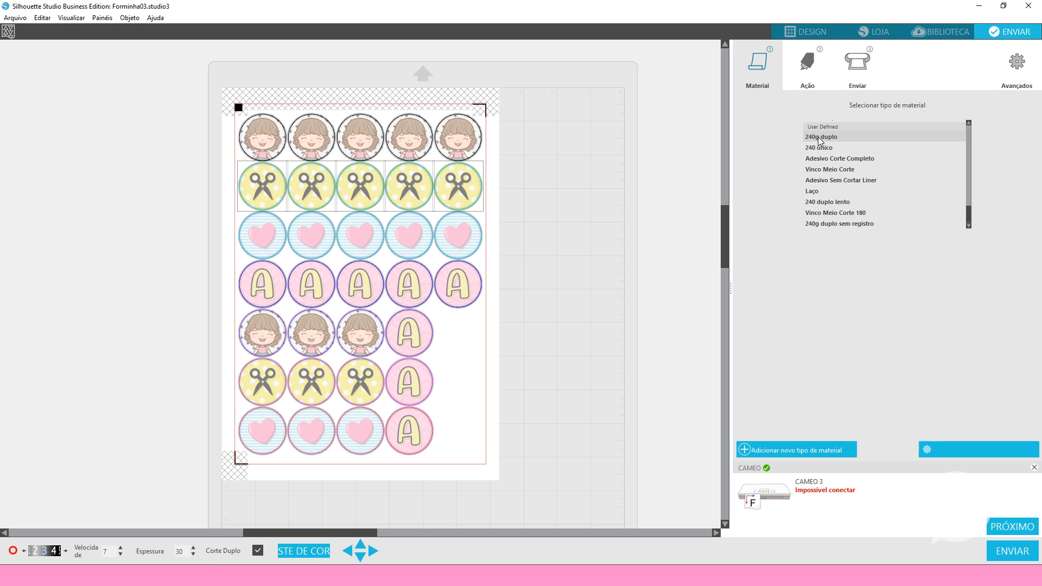
pyautogui.click(807, 64)
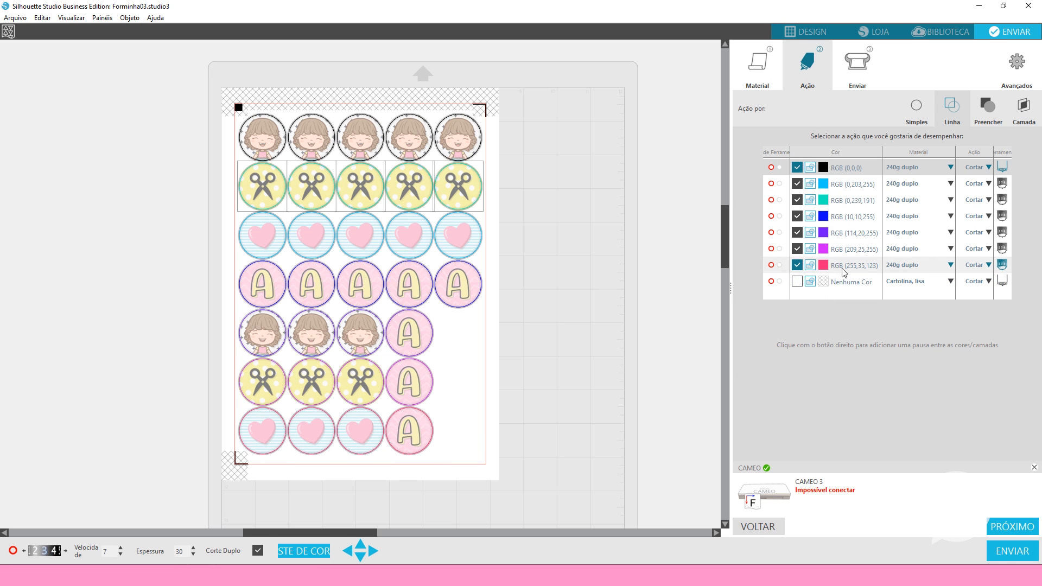
# Toggle cutting of the pink RGB (255,35,123) line to identify its row, leave it enabled, and place it first in the cut order
pyautogui.click(796, 265)
pyautogui.click(797, 265)
pyautogui.click(796, 266)
pyautogui.click(797, 266)
pyautogui.moveTo(845, 265); pyautogui.dragTo(845, 168)
# Identify the magenta and violet lines by toggling them, and place them second and third in the cut order
pyautogui.click(796, 265)
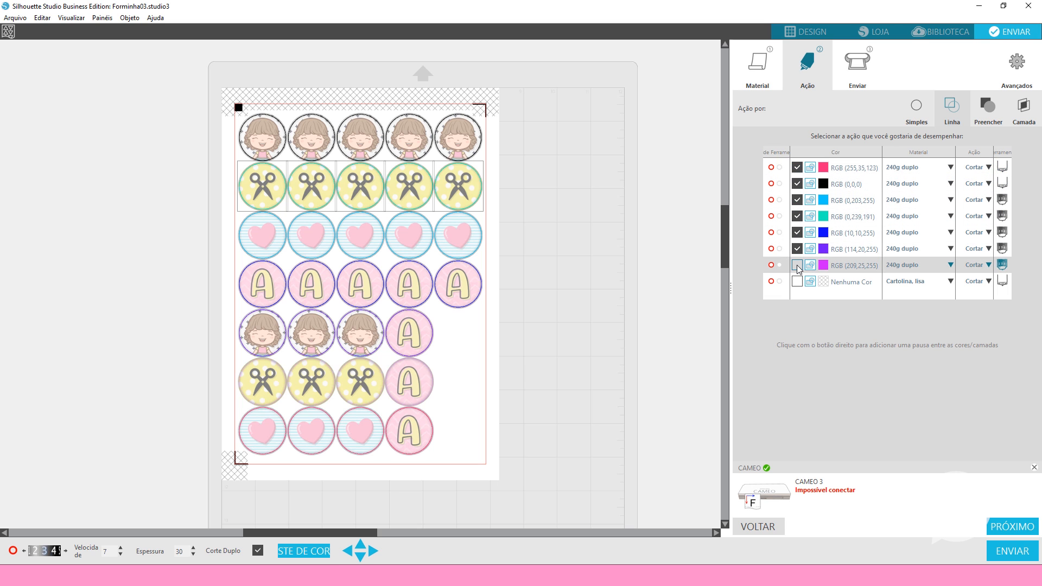
pyautogui.click(797, 266)
pyautogui.moveTo(844, 267); pyautogui.dragTo(842, 185)
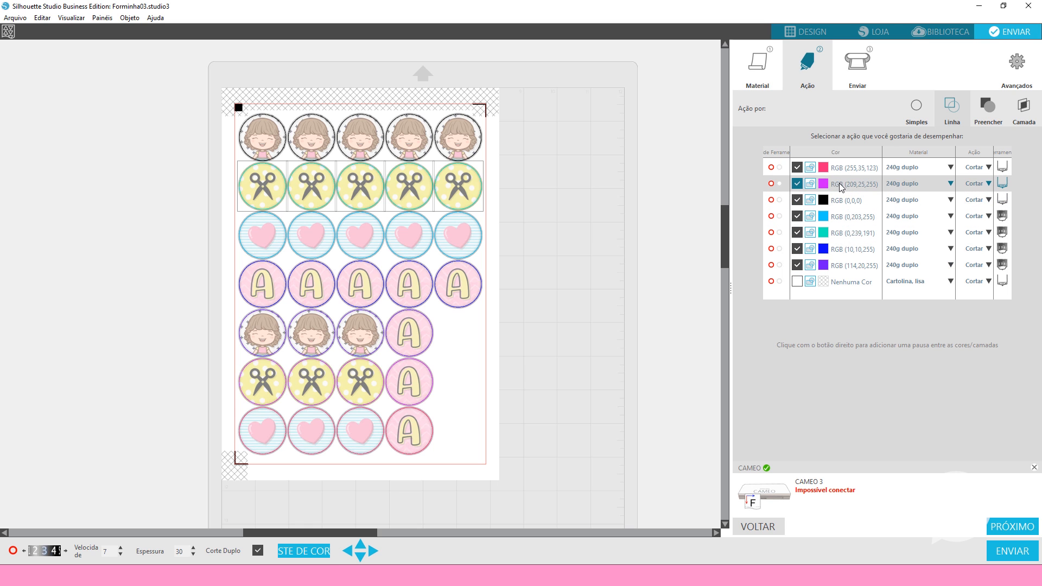
pyautogui.click(796, 265)
pyautogui.click(797, 265)
pyautogui.moveTo(850, 270); pyautogui.dragTo(851, 200)
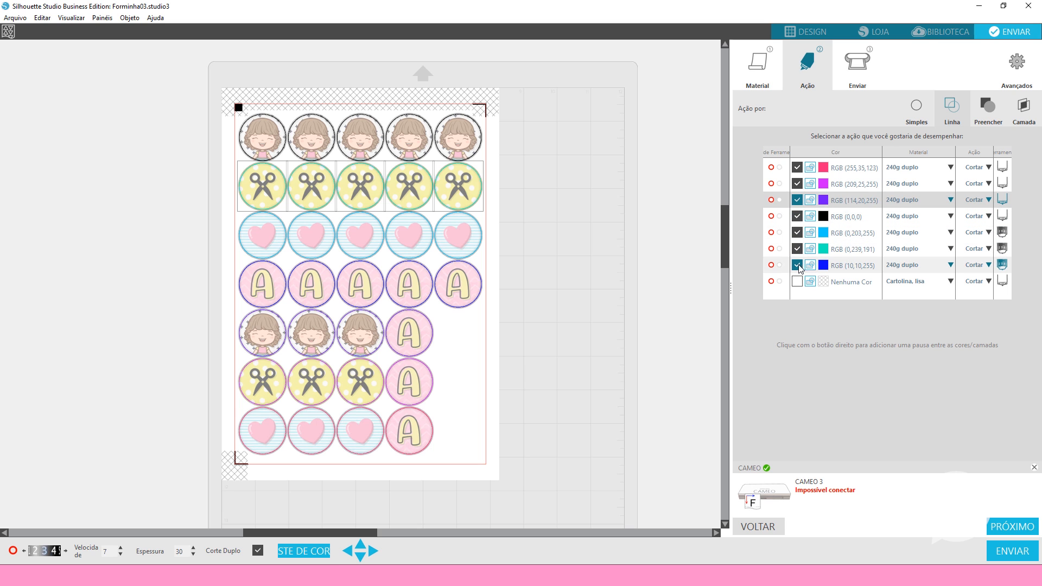
# Identify the blue RGB (10,10,255) line by toggling it, and place it fourth in the cut order
pyautogui.click(797, 265)
pyautogui.click(796, 265)
pyautogui.moveTo(840, 269); pyautogui.dragTo(841, 217)
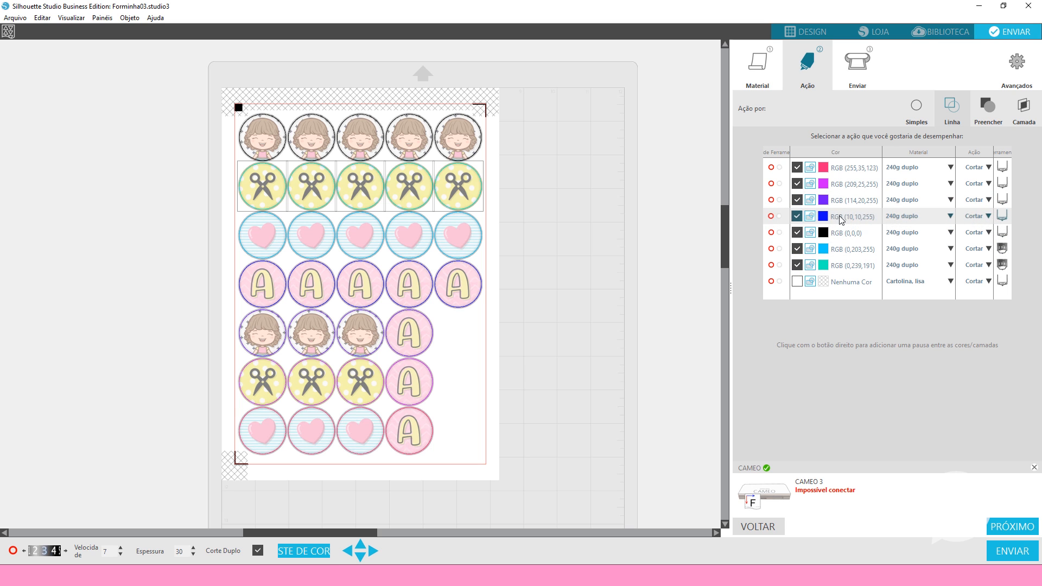
# Toggle the turquoise and light blue lines to identify their rows, keep both enabled, and place black RGB (0,0,0) after turquoise in the cut order
pyautogui.click(797, 266)
pyautogui.click(797, 265)
pyautogui.click(797, 265)
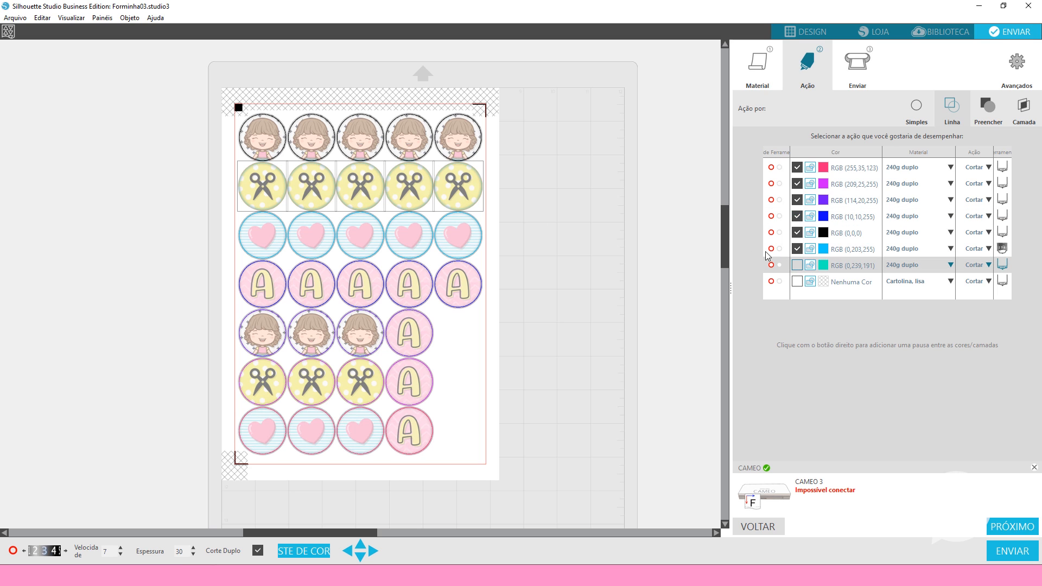
pyautogui.click(797, 265)
pyautogui.moveTo(847, 237); pyautogui.dragTo(844, 266)
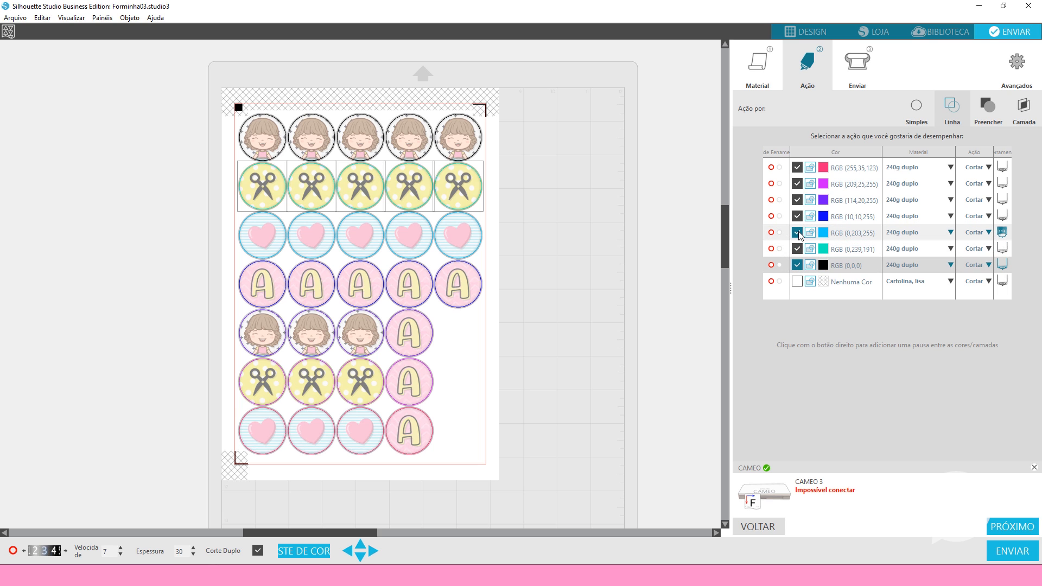
pyautogui.click(797, 233)
pyautogui.click(796, 233)
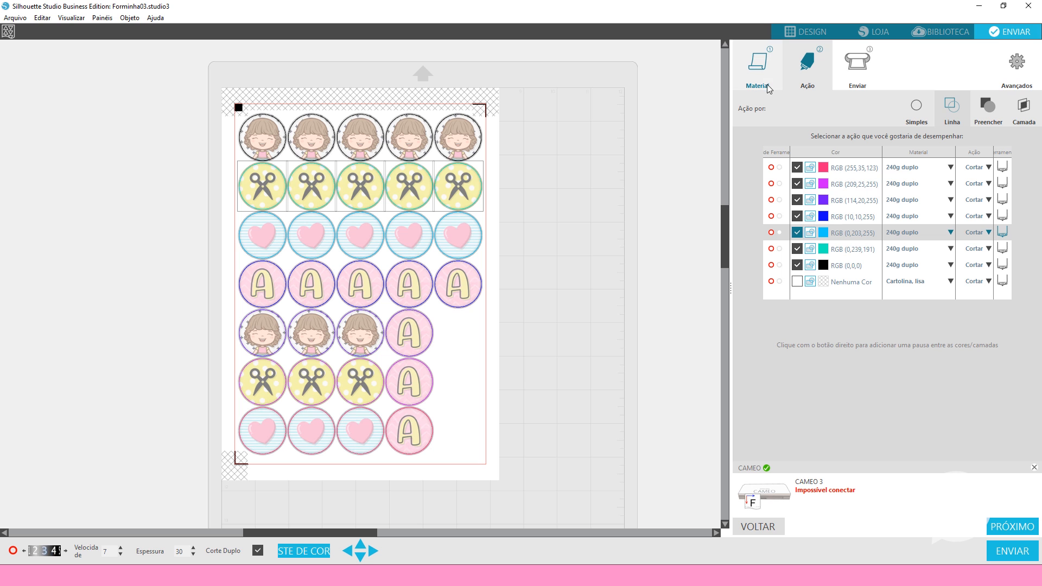
# Switch to the Milk01.studio3 document and examine the material and cut order assigned to each line colour
pyautogui.click(819, 34)
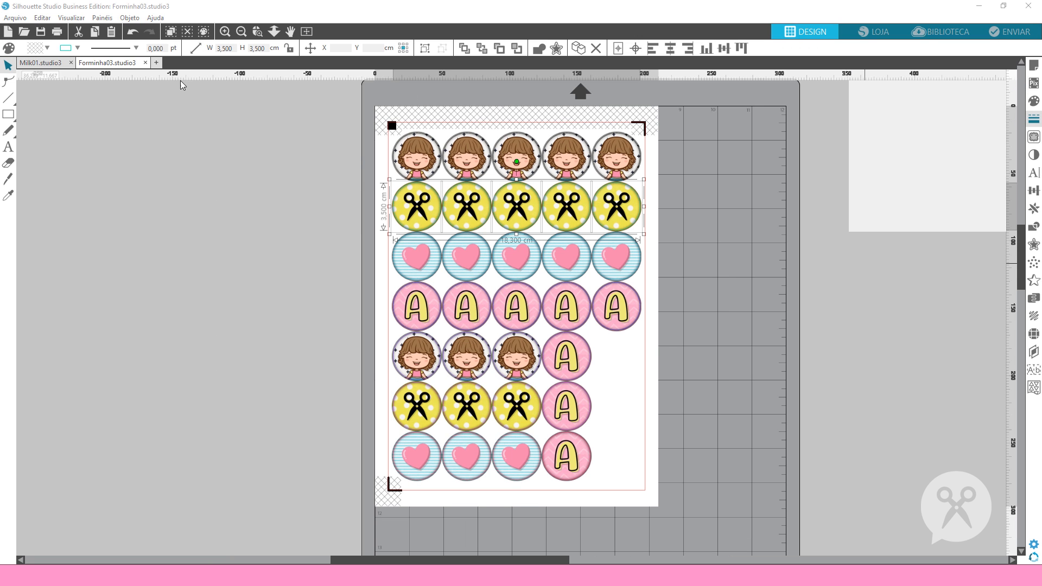
pyautogui.click(43, 65)
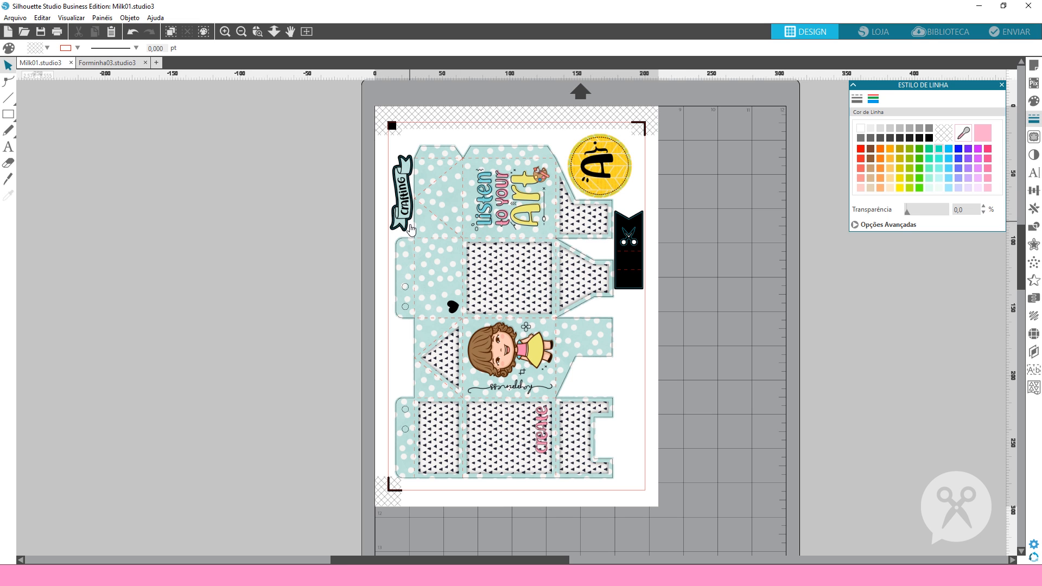
pyautogui.click(1009, 35)
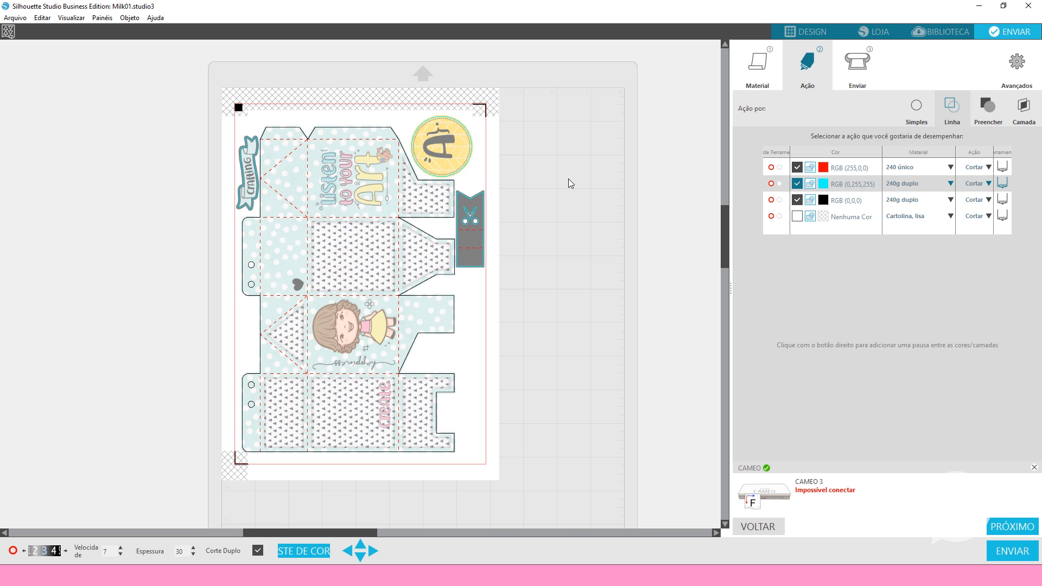
pyautogui.click(812, 34)
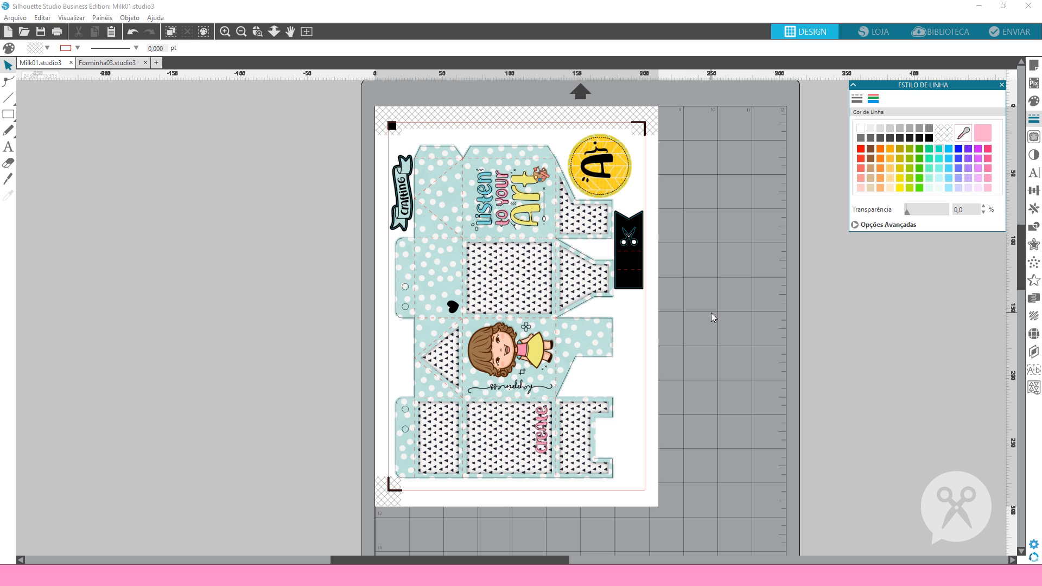
# Try adding a new material with a cut action, view its blade options, discard it and return to the box design
pyautogui.click(1006, 34)
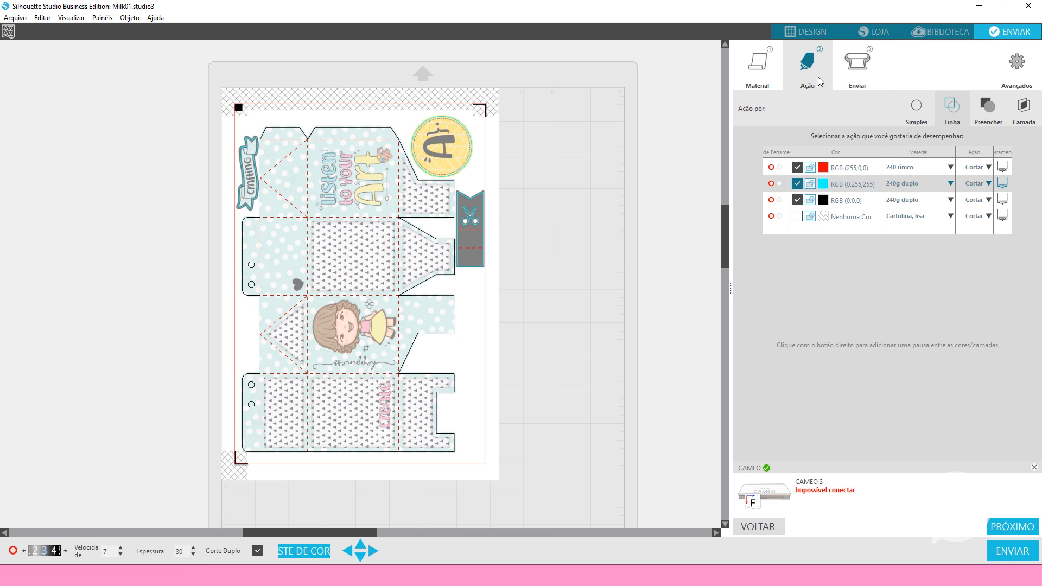
pyautogui.click(759, 70)
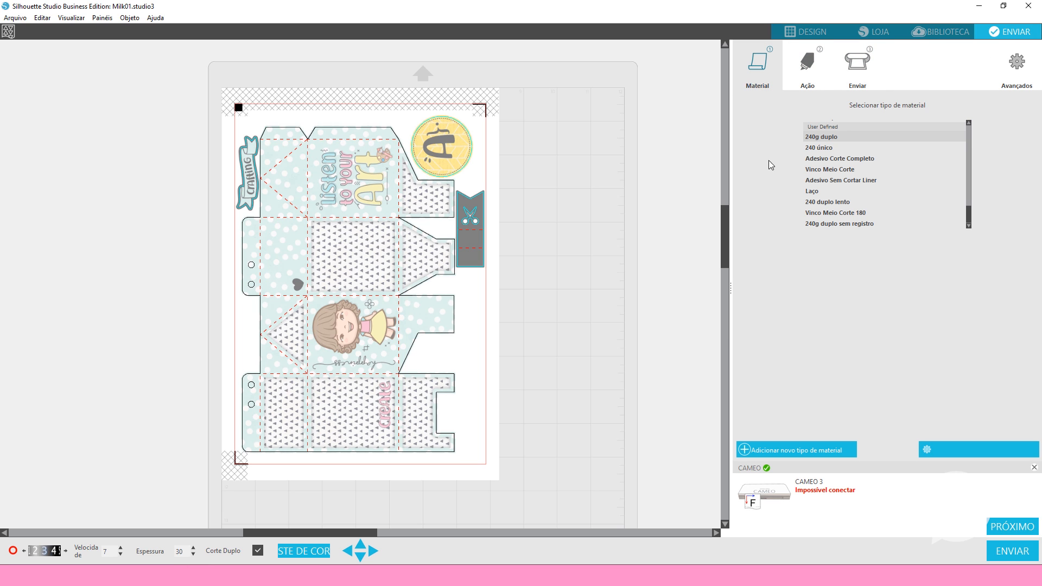
pyautogui.click(794, 450)
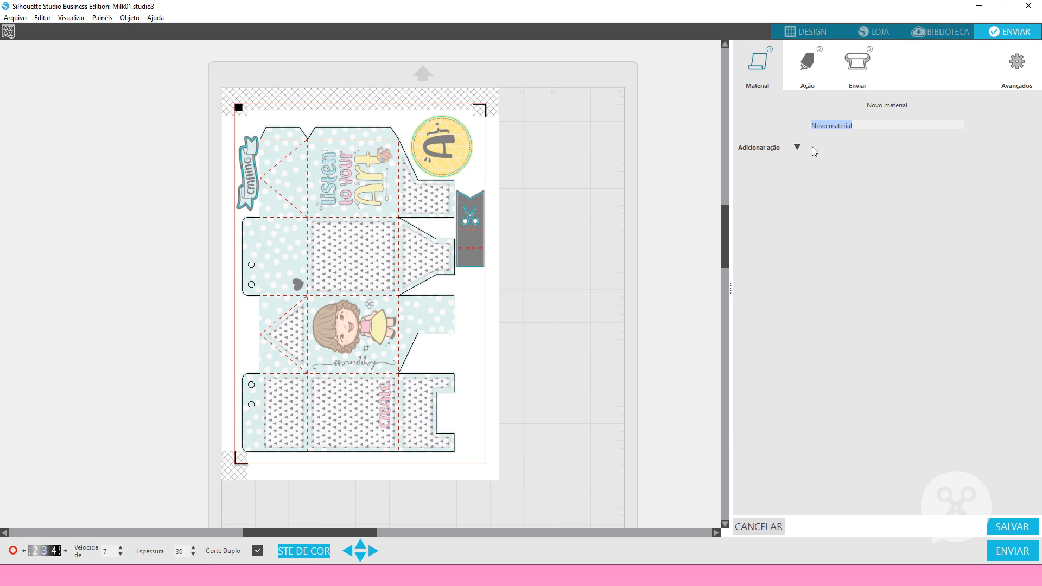
pyautogui.click(796, 147)
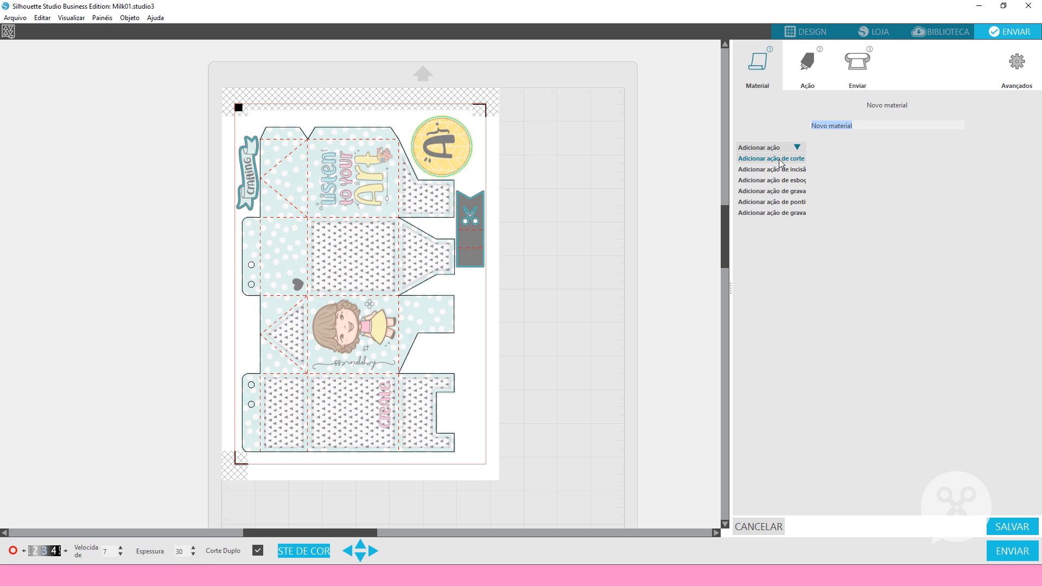
pyautogui.click(779, 158)
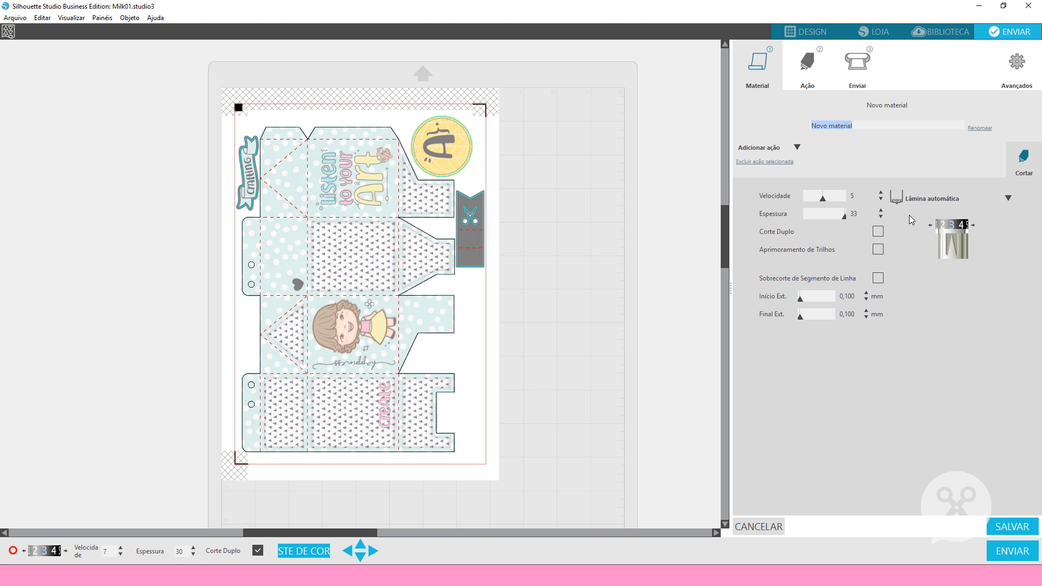
pyautogui.click(940, 200)
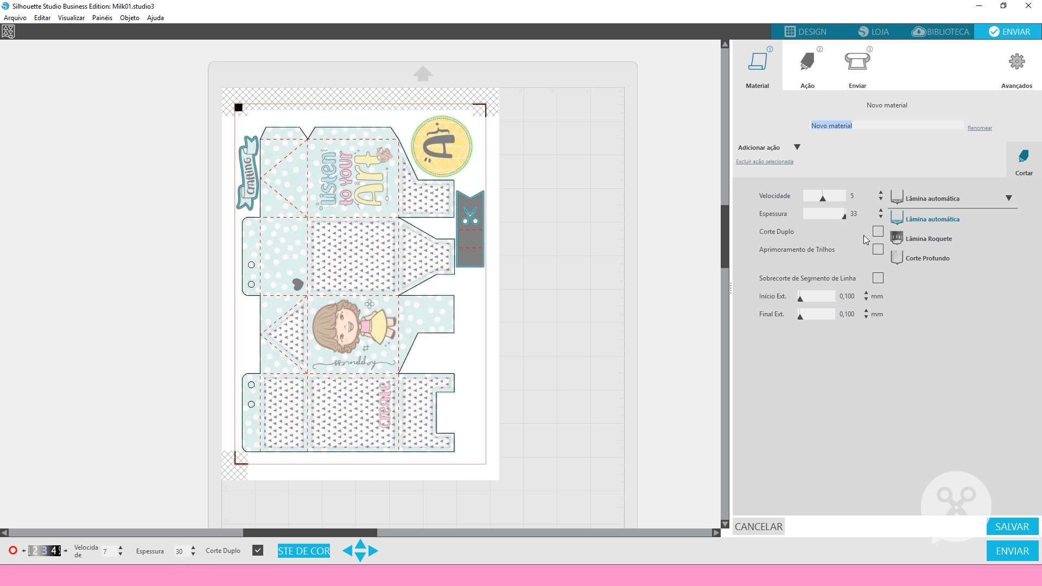
pyautogui.click(974, 278)
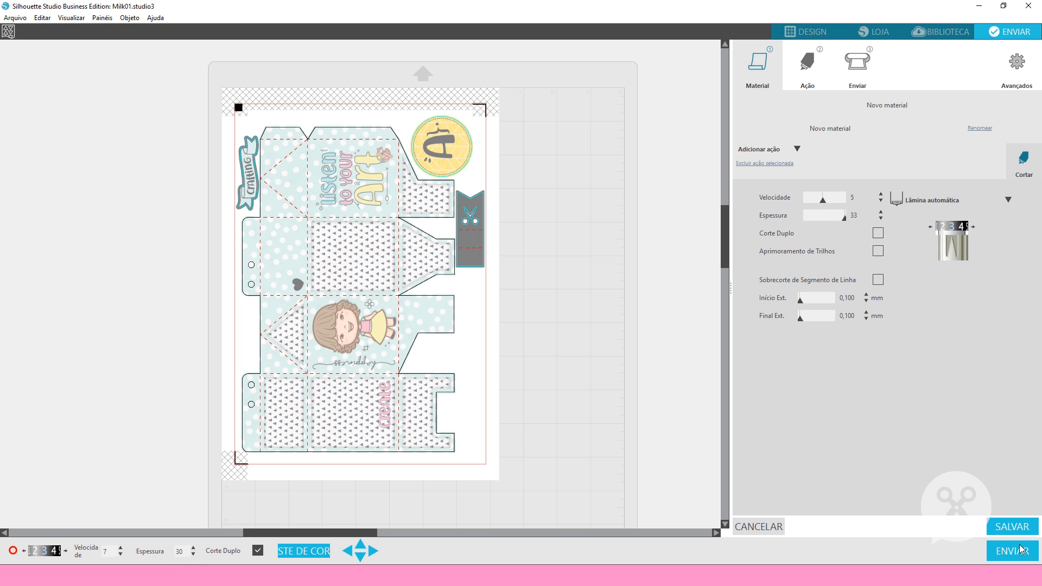
pyautogui.click(773, 527)
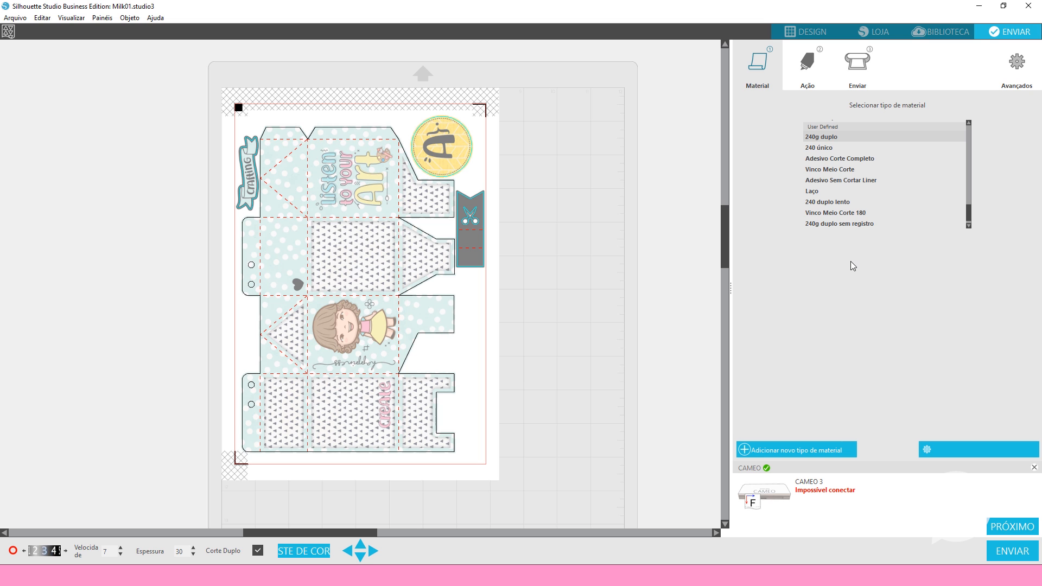
pyautogui.click(803, 32)
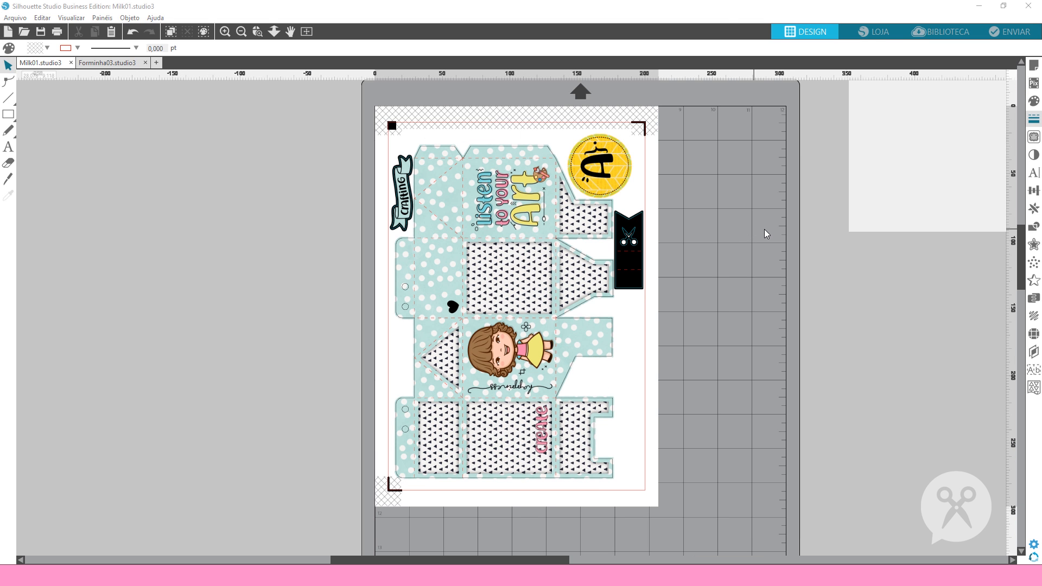